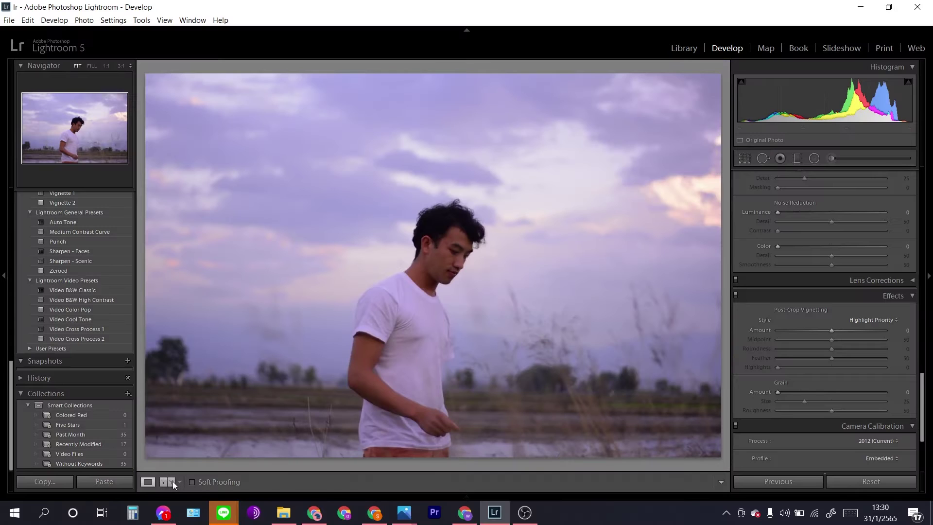
- Add light sharpening and luminance noise reduction of 10 in the Detail panel
left_click(167, 482)
mouse_move(922, 393)
left_mouse_down()
mouse_move(921, 304)
mouse_move(931, 329)
mouse_move(840, 345)
left_mouse_up()
left_click_drag(783, 335, 782, 334)
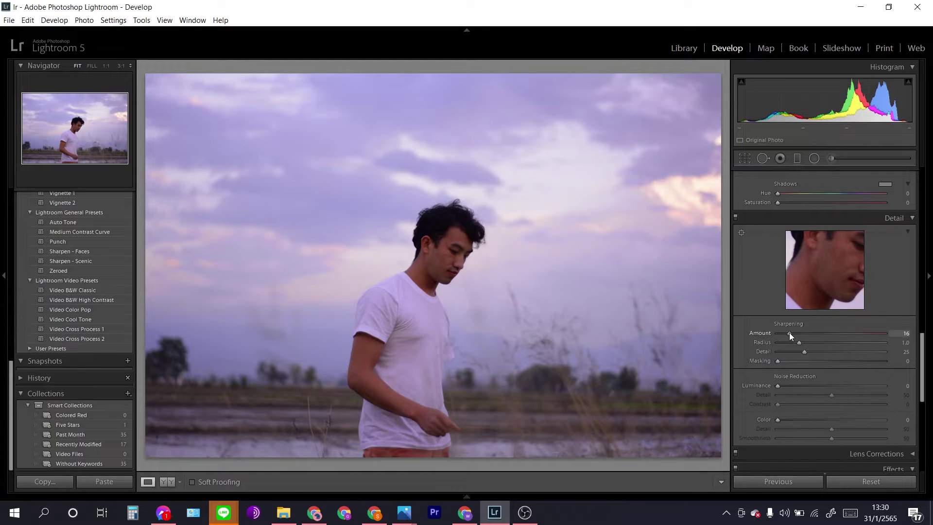
left_click_drag(777, 385, 784, 386)
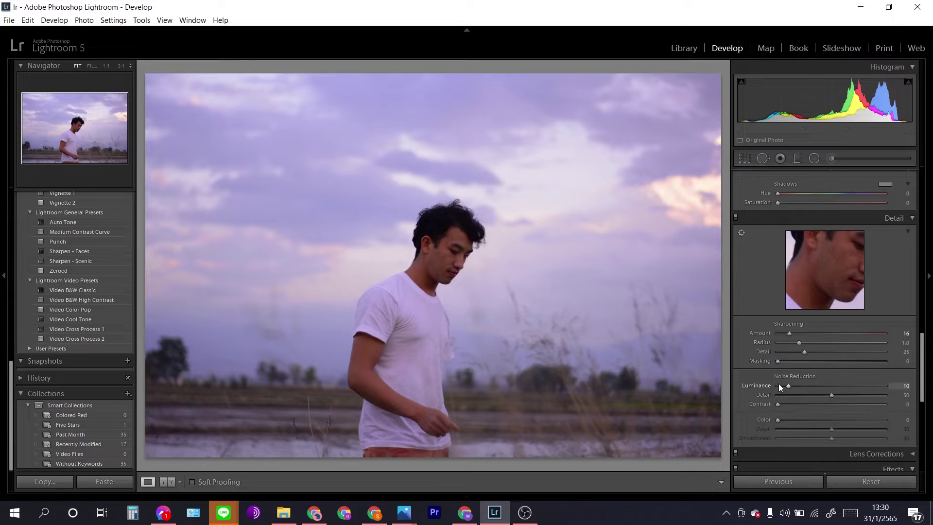
- Darken the photo's edges with a -30 post-crop vignette
left_click(926, 362)
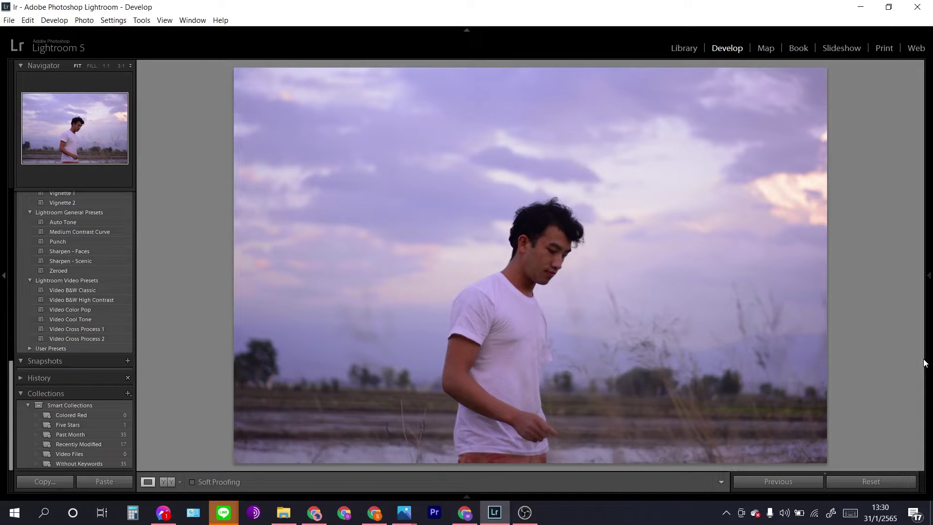
left_click(926, 350)
scroll(922, 355, "down", 1)
left_click_drag(922, 353, 921, 386)
left_click_drag(827, 316, 832, 318)
key("Down")
key("Down")
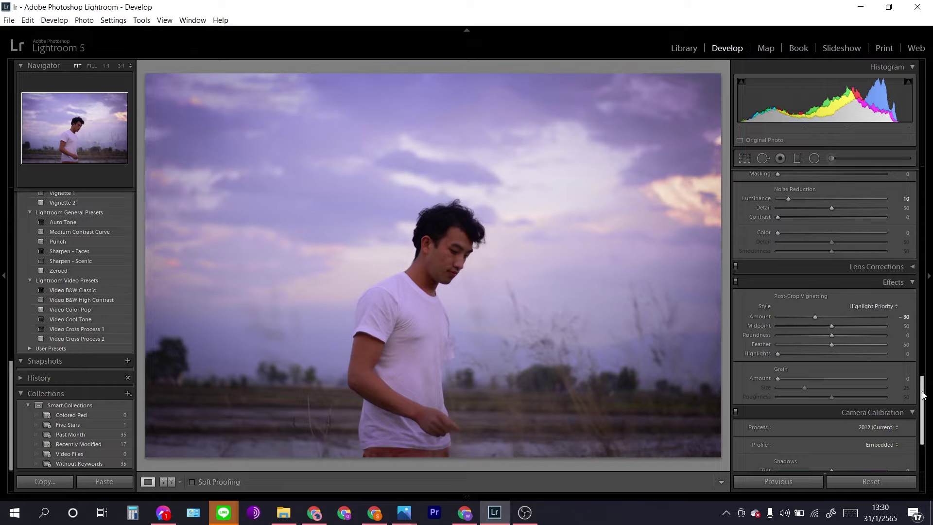
- Rotate HSL hues: Green and Aqua +100, Blue -35, Purple -20
scroll(922, 381, "up", 5)
scroll(923, 301, "up", 2)
scroll(923, 302, "up", 2)
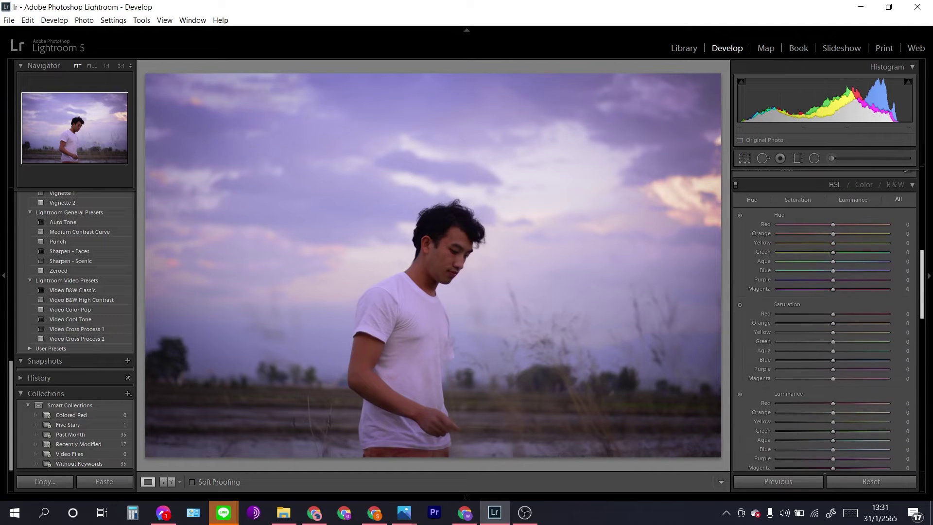
scroll(923, 301, "up", 1)
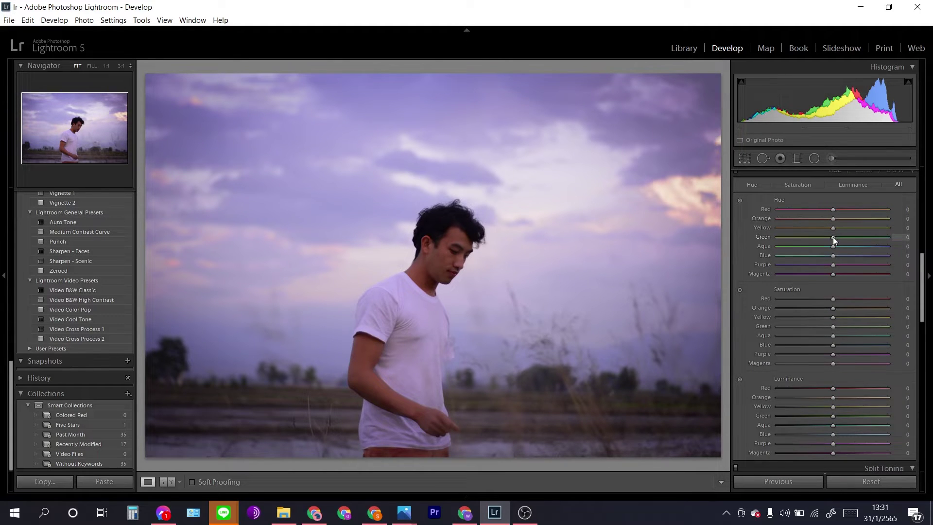
scroll(833, 237, "up", 5)
scroll(832, 246, "up", 3)
scroll(832, 246, "up", 2)
scroll(833, 257, "down", 2)
scroll(833, 257, "down", 2)
scroll(833, 258, "down", 2)
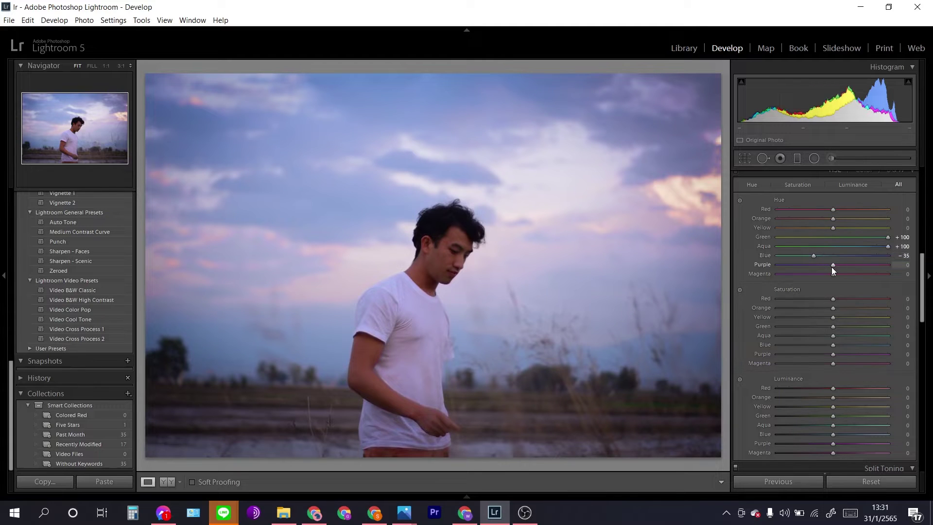
scroll(832, 266, "down", 2)
scroll(832, 266, "down", 2)
scroll(832, 266, "up", 1)
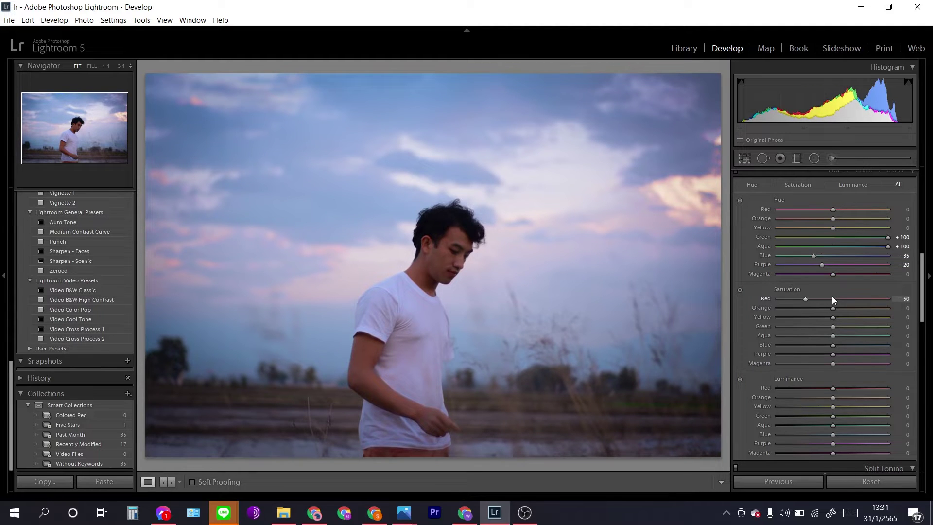
- Set Saturation Red -90 and Orange +10, and Luminance Red +20 and Orange +80
scroll(832, 298, "down", 3)
scroll(832, 298, "down", 2)
scroll(832, 298, "down", 3)
scroll(846, 360, "down", 1)
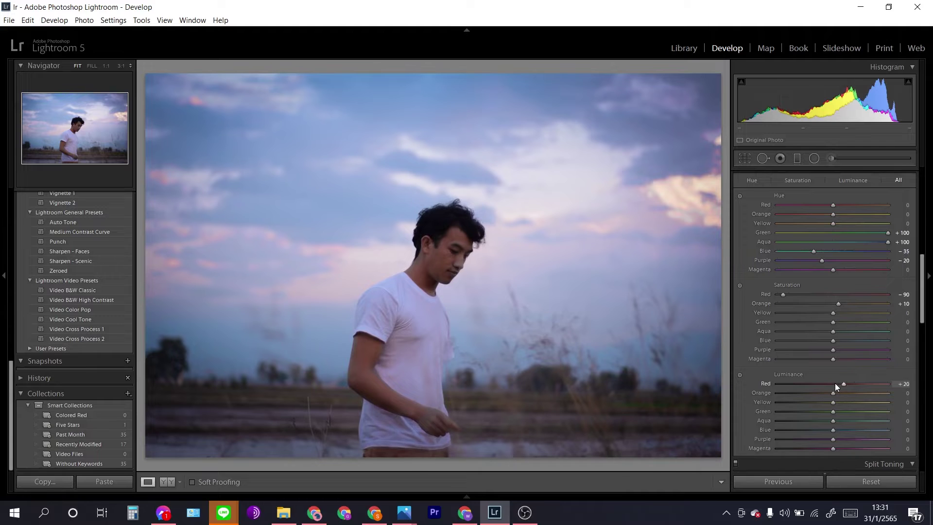
key("shift+Up")
key("shift+Up")
key("shift+Up")
key("shift+Up")
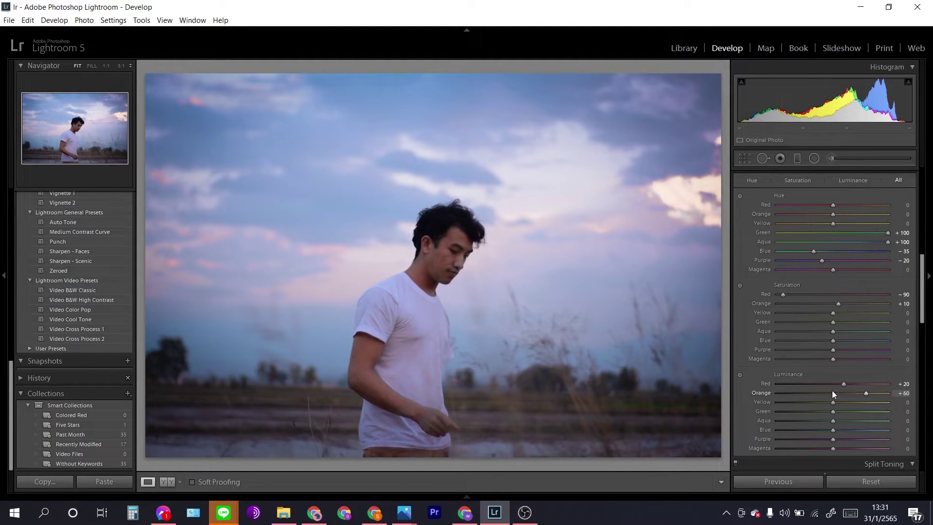
key("shift+Up")
key("shift+Up")
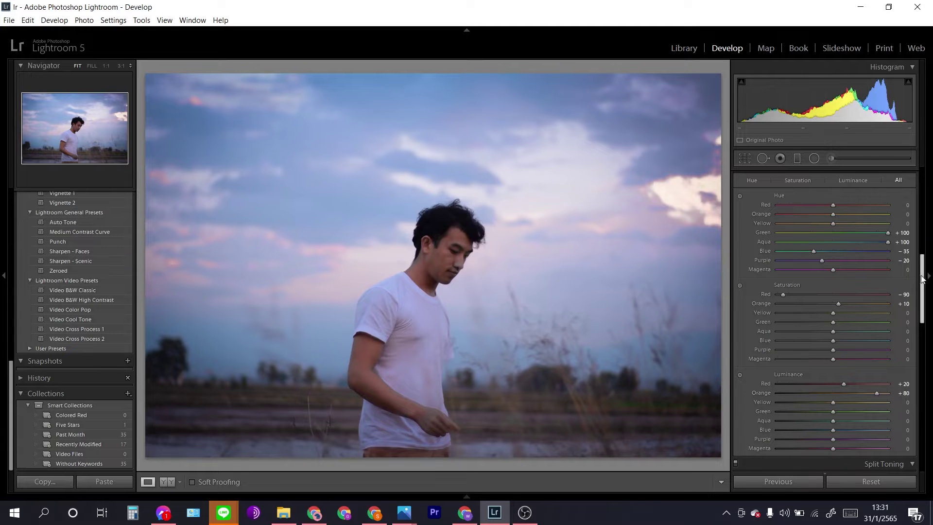
left_click_drag(923, 279, 922, 195)
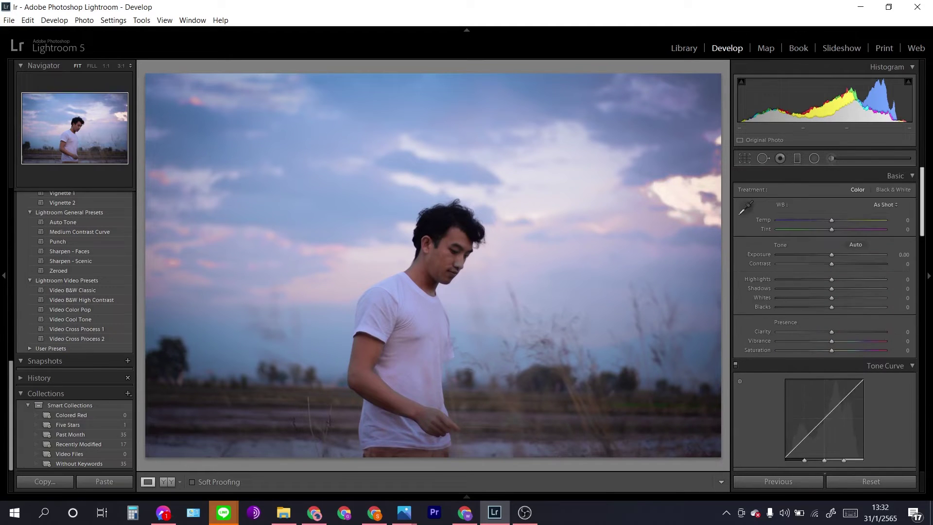
- Set Temp +20, Tint -25 and Exposure +1.10 in the Basic panel
left_click_drag(837, 222, 840, 220)
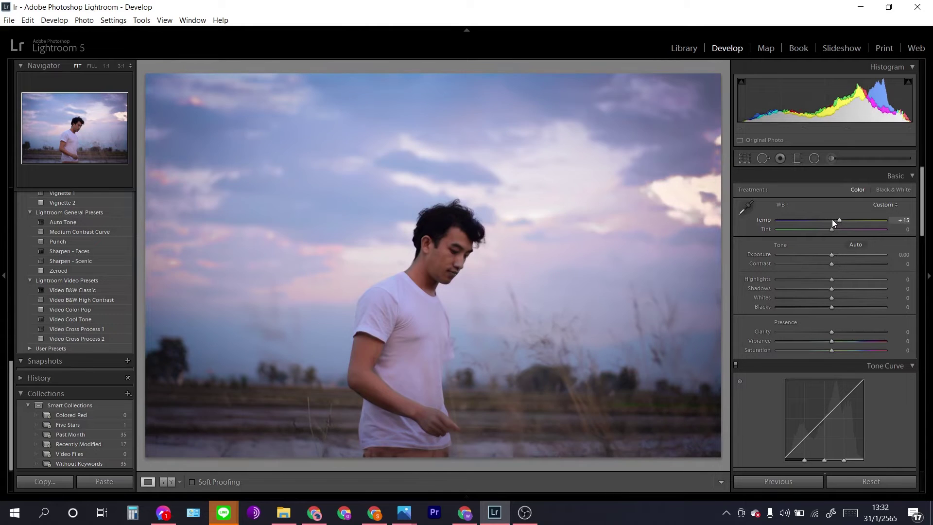
scroll(832, 222, "up", 1)
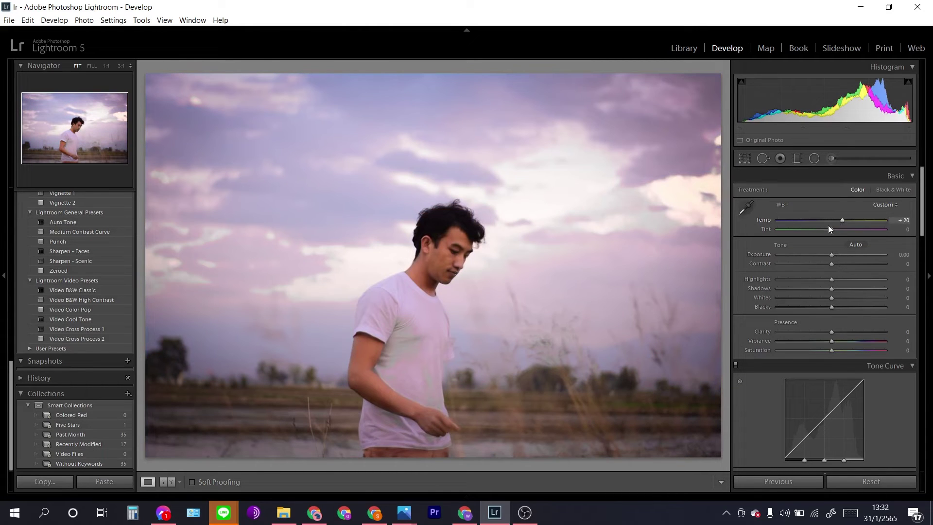
scroll(830, 230, "down", 3)
scroll(829, 229, "down", 1)
scroll(829, 229, "down", 1)
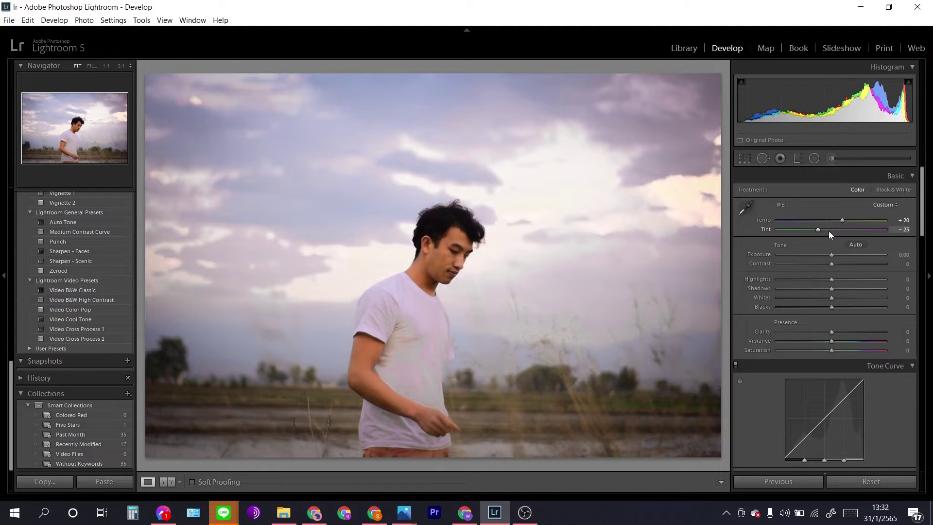
scroll(831, 254, "up", 2)
scroll(832, 254, "up", 2)
scroll(832, 254, "up", 2)
scroll(832, 254, "up", 2)
scroll(832, 254, "up", 2)
scroll(831, 254, "up", 2)
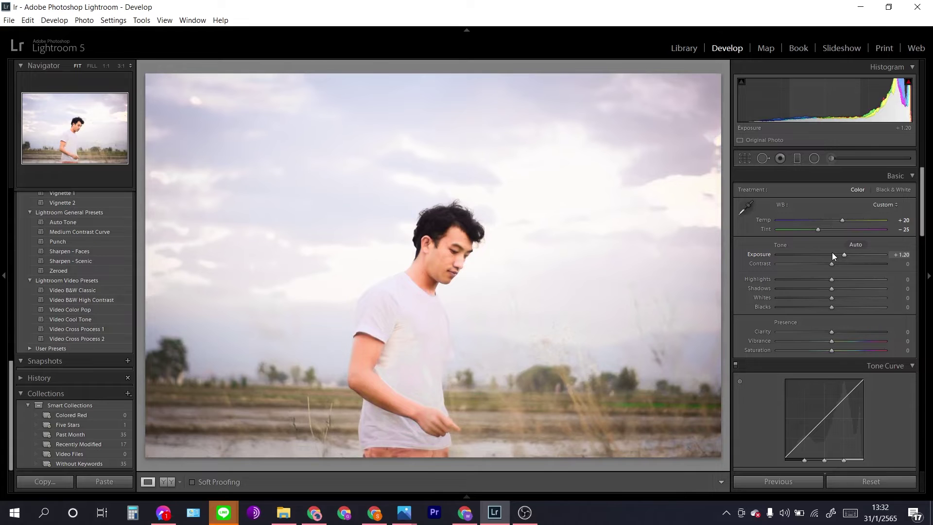
scroll(833, 256, "down", 1)
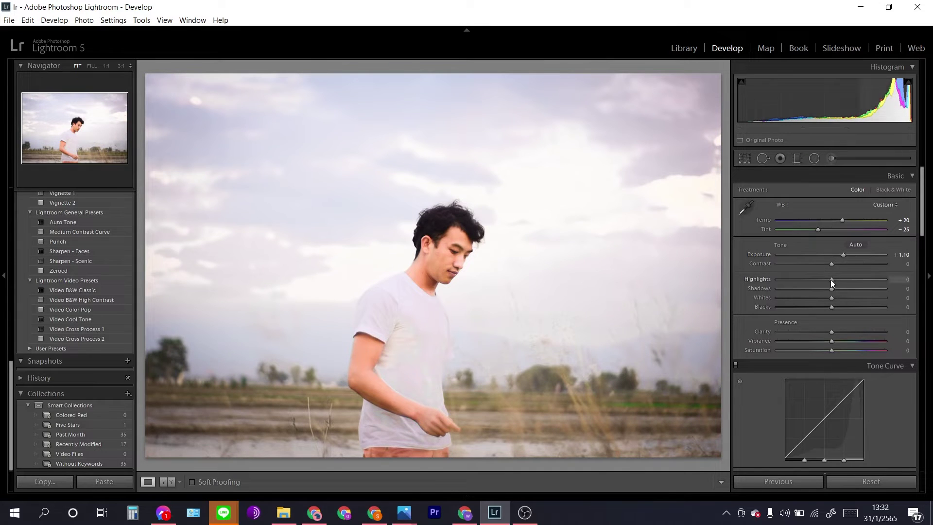
- Set Contrast -25, Highlights -80 and Shadows -24 in the Basic panel
scroll(832, 264, "down", 2)
scroll(832, 265, "down", 2)
scroll(832, 264, "down", 1)
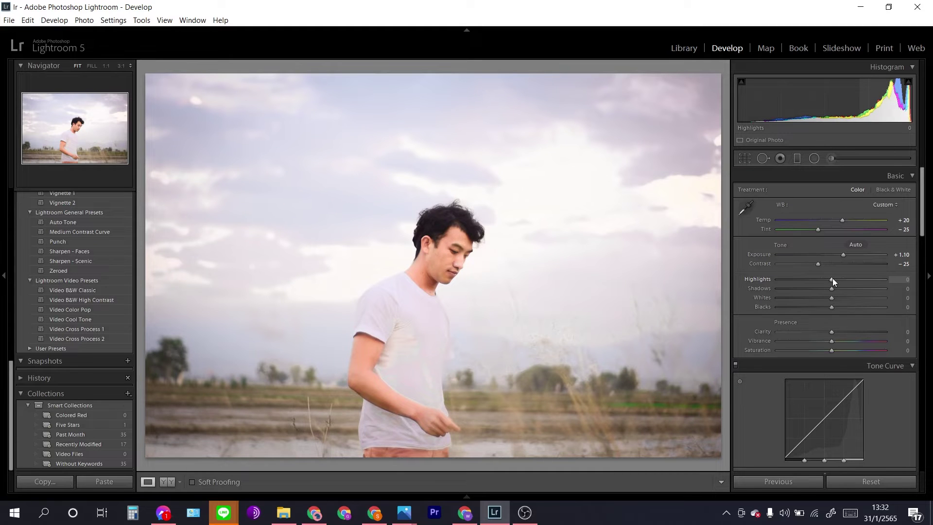
scroll(832, 278, "down", 3)
scroll(832, 277, "down", 3)
scroll(832, 278, "down", 2)
scroll(832, 278, "down", 3)
scroll(832, 278, "down", 3)
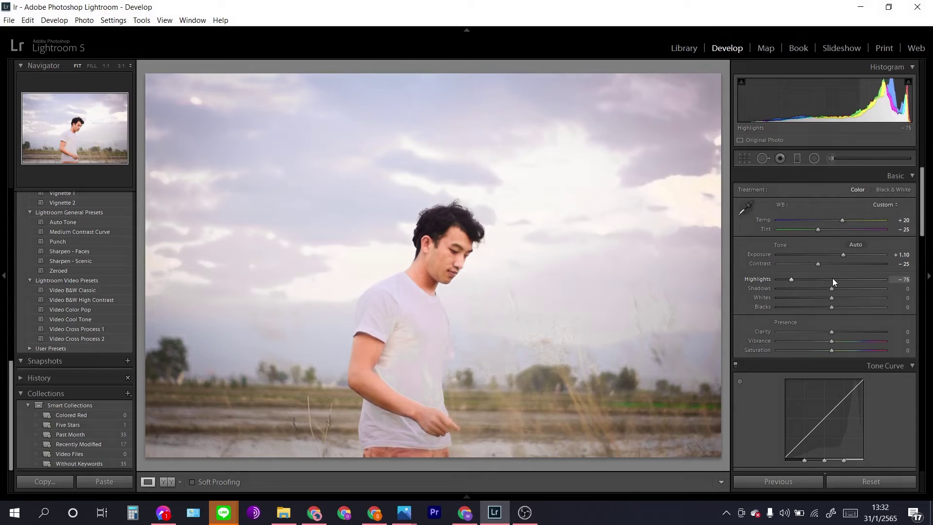
scroll(832, 278, "down", 2)
scroll(832, 288, "down", 3)
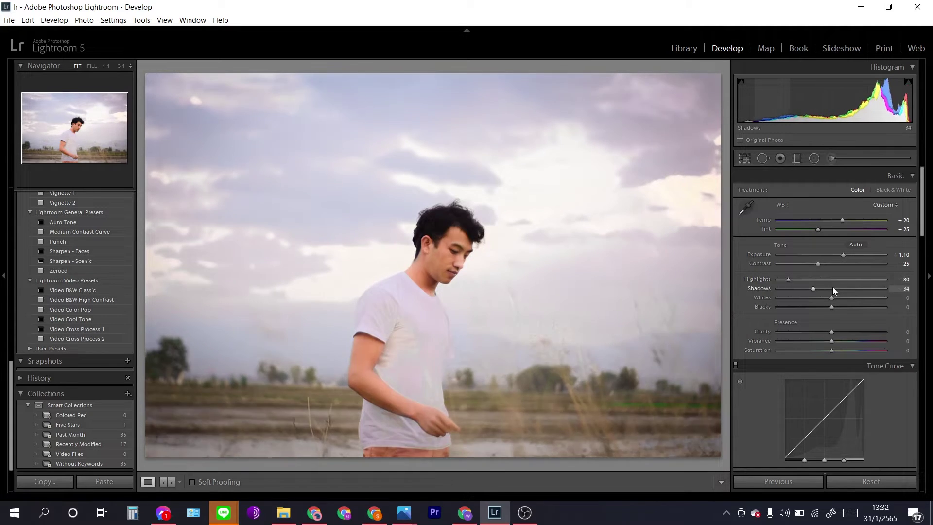
scroll(832, 288, "down", 1)
scroll(832, 290, "down", 1)
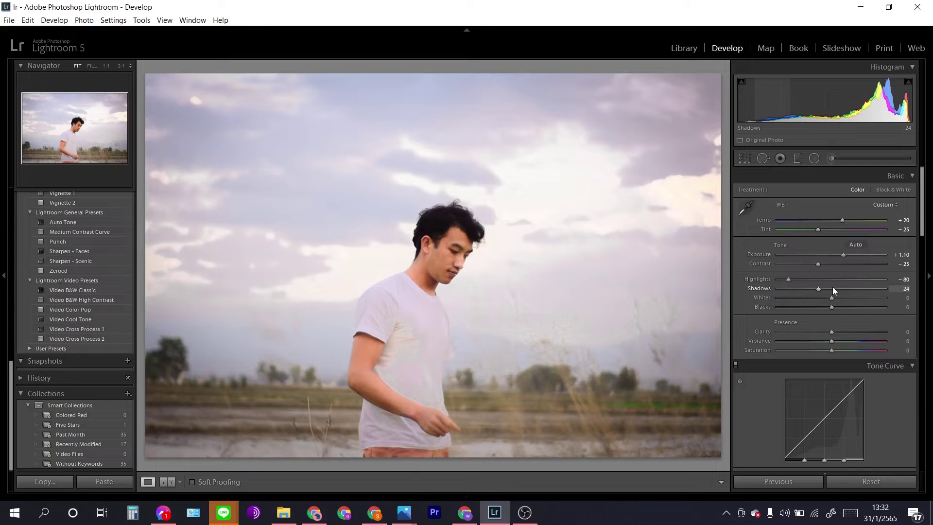
scroll(832, 294, "down", 5)
scroll(850, 287, "up", 1)
scroll(836, 291, "up", 4)
scroll(830, 298, "down", 5)
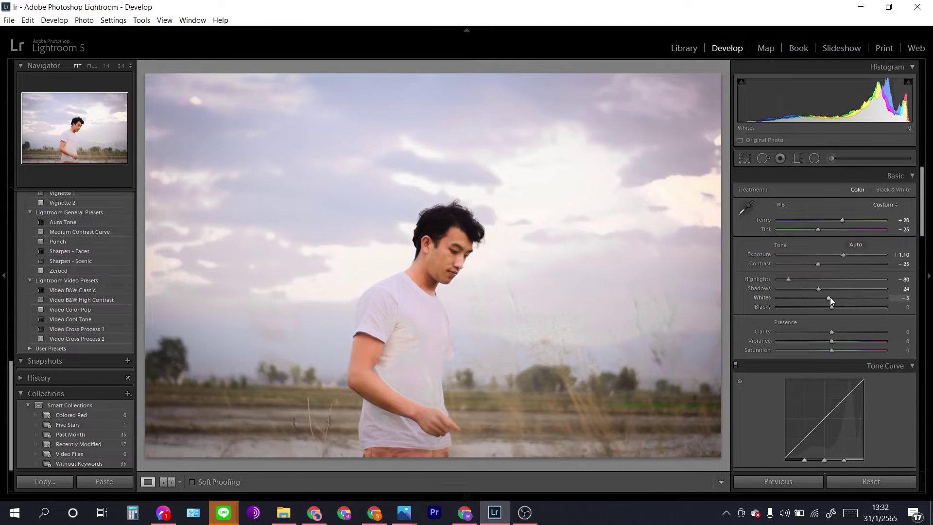
scroll(830, 298, "down", 2)
scroll(830, 297, "down", 1)
scroll(830, 297, "down", 3)
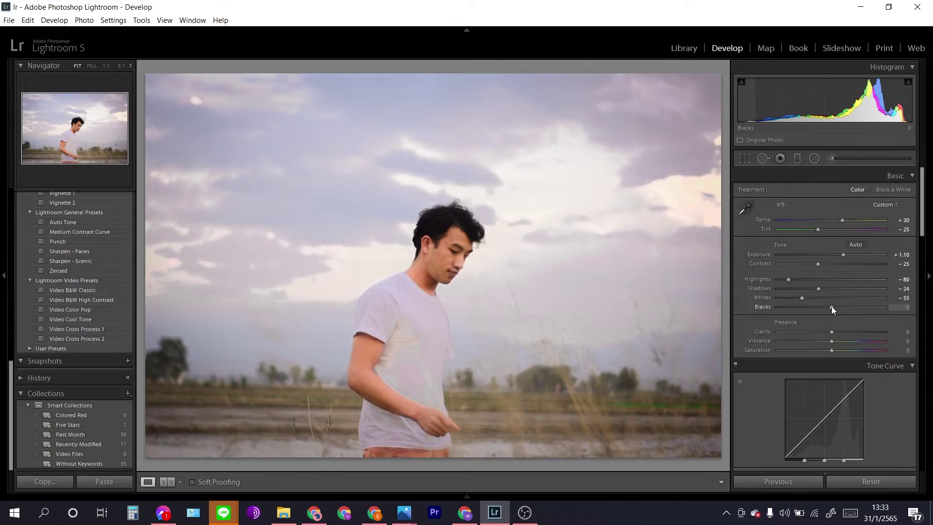
- Set Whites -55, Blacks +45, Clarity +5 and Vibrance +40
scroll(832, 306, "up", 2)
scroll(832, 306, "up", 4)
scroll(832, 306, "up", 2)
scroll(832, 306, "up", 1)
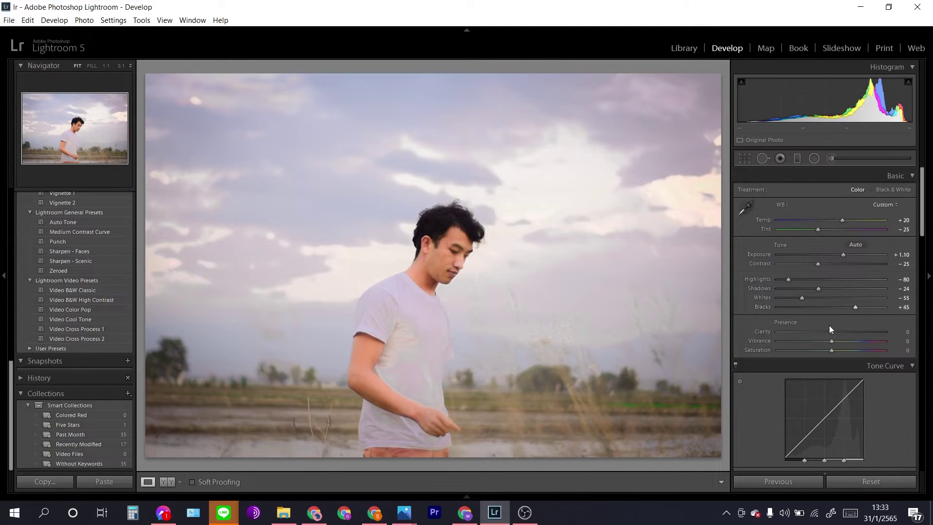
scroll(831, 331, "down", 1)
scroll(832, 330, "up", 1)
scroll(832, 330, "up", 1)
scroll(831, 340, "up", 1)
scroll(831, 340, "up", 2)
scroll(831, 340, "up", 1)
scroll(831, 339, "up", 2)
scroll(831, 343, "up", 1)
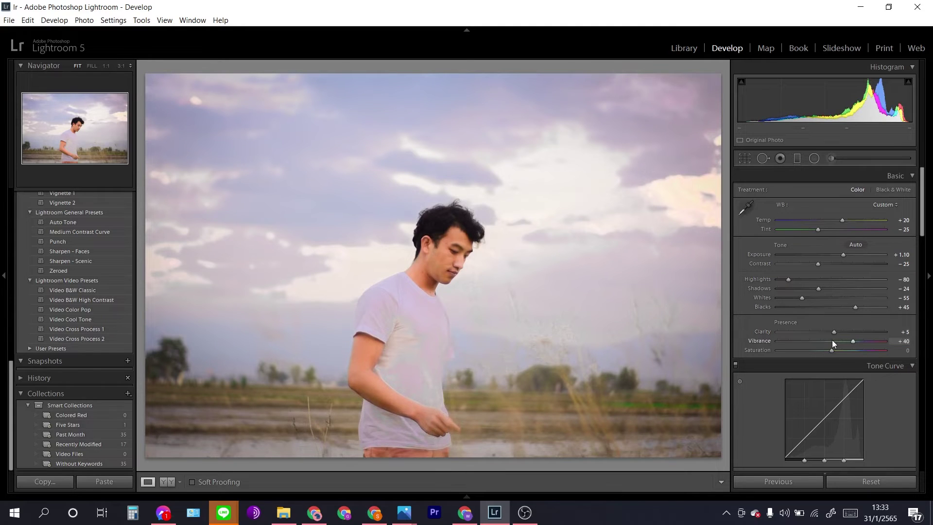
- Set tone curve region sliders to Highlights +30, Lights +35, Darks -10, Shadows +55
scroll(917, 203, "down", 5)
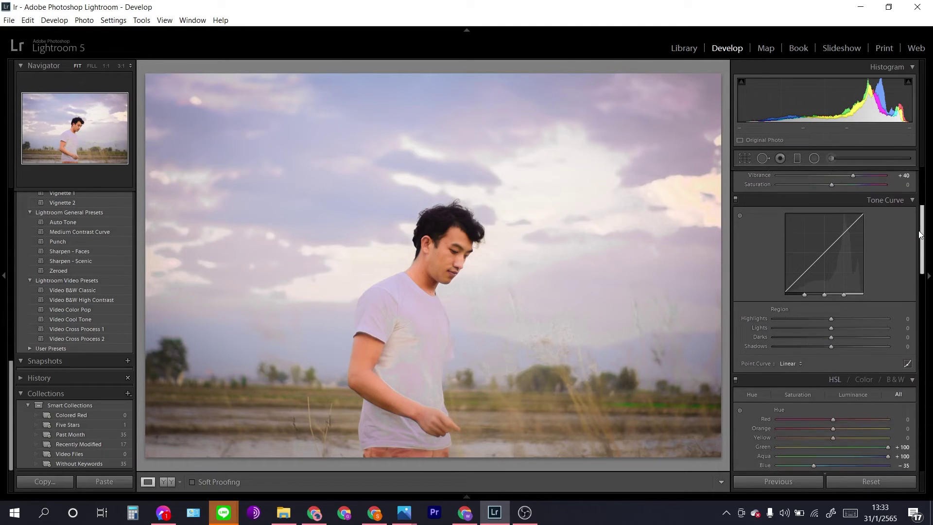
scroll(831, 344, "up", 5)
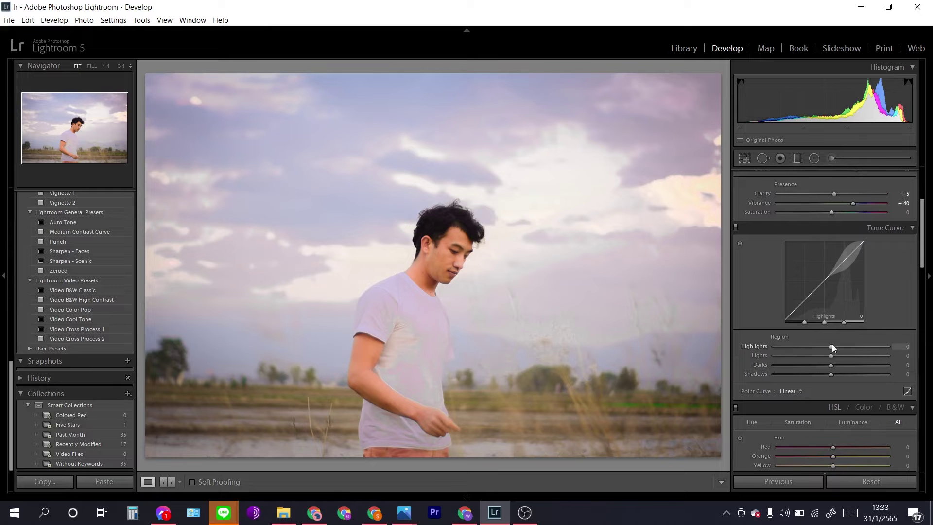
scroll(831, 344, "up", 2)
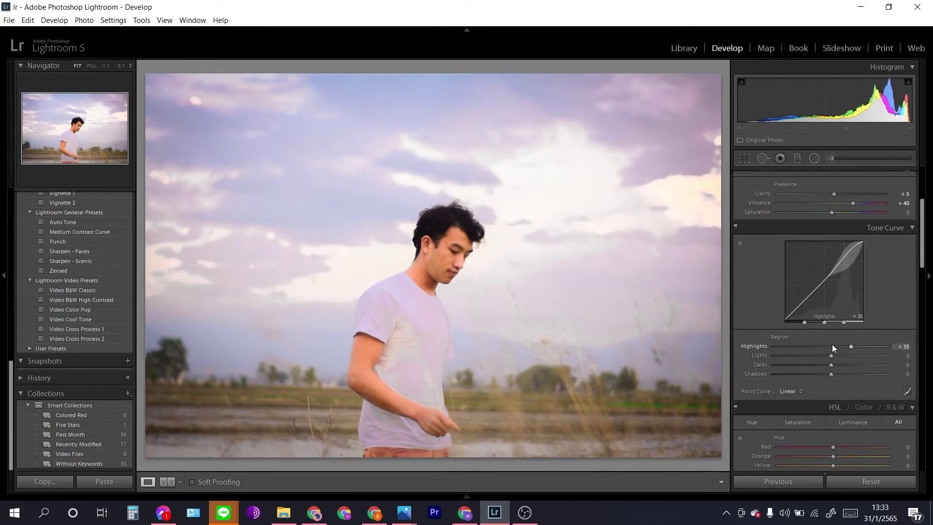
scroll(830, 354, "up", 2)
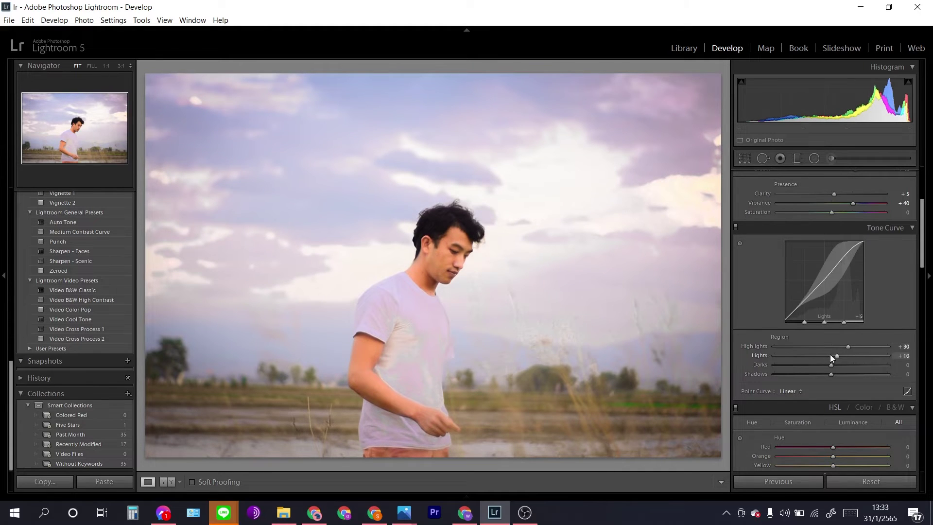
scroll(830, 354, "up", 2)
scroll(829, 354, "up", 2)
scroll(830, 354, "up", 1)
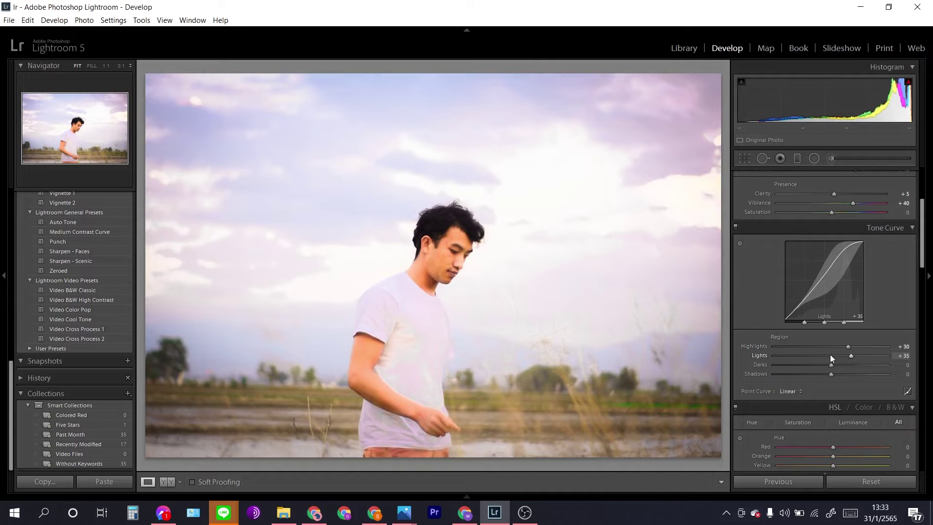
scroll(830, 366, "down", 2)
scroll(832, 374, "up", 10)
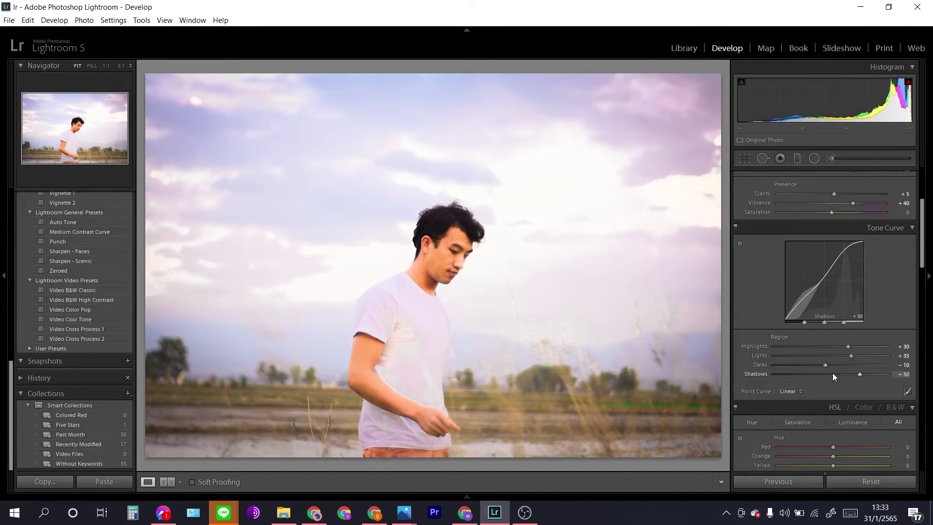
scroll(832, 372, "up", 1)
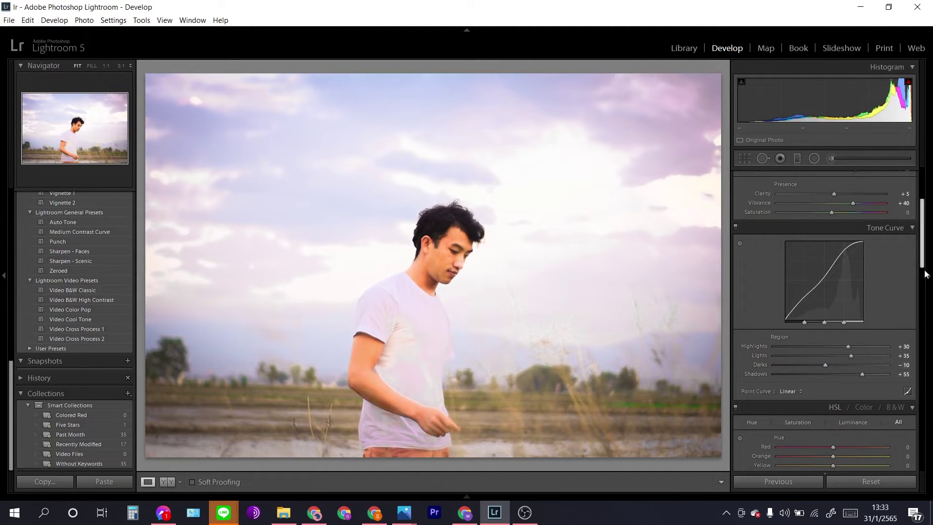
- Set calibration Red Primary hue +70, Green Primary hue +95 and saturation -20
scroll(914, 325, "down", 5)
scroll(907, 379, "down", 5)
scroll(903, 396, "down", 3)
scroll(898, 422, "down", 3)
scroll(902, 452, "down", 2)
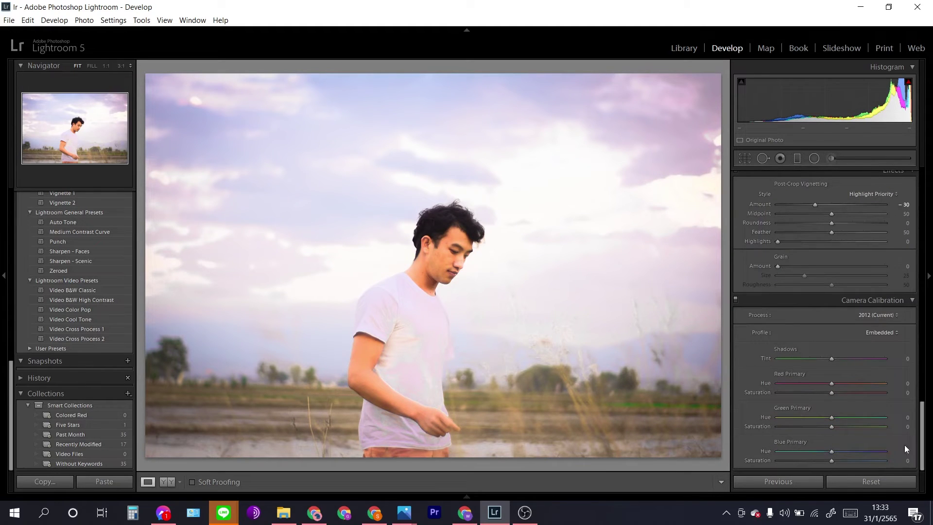
scroll(833, 380, "up", 4)
scroll(833, 380, "up", 3)
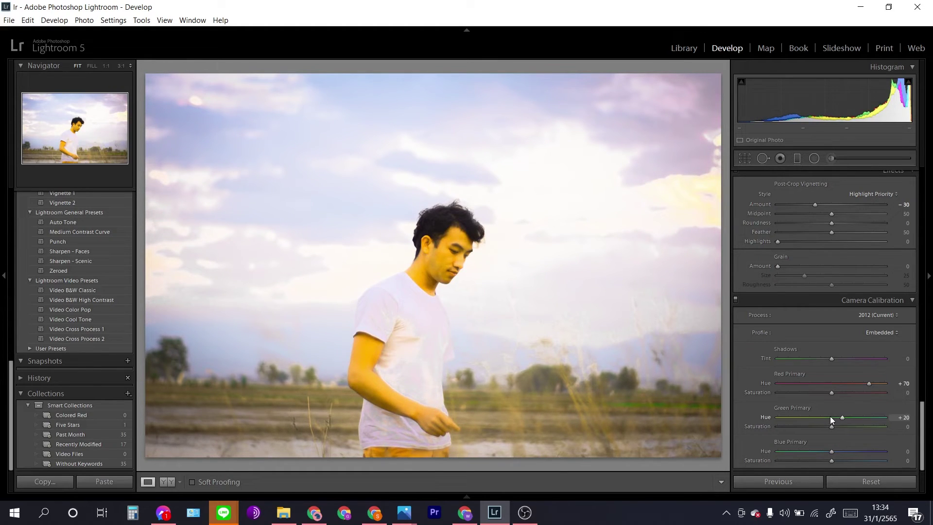
scroll(830, 416, "up", 6)
scroll(829, 416, "up", 1)
scroll(830, 416, "up", 1)
scroll(829, 416, "up", 1)
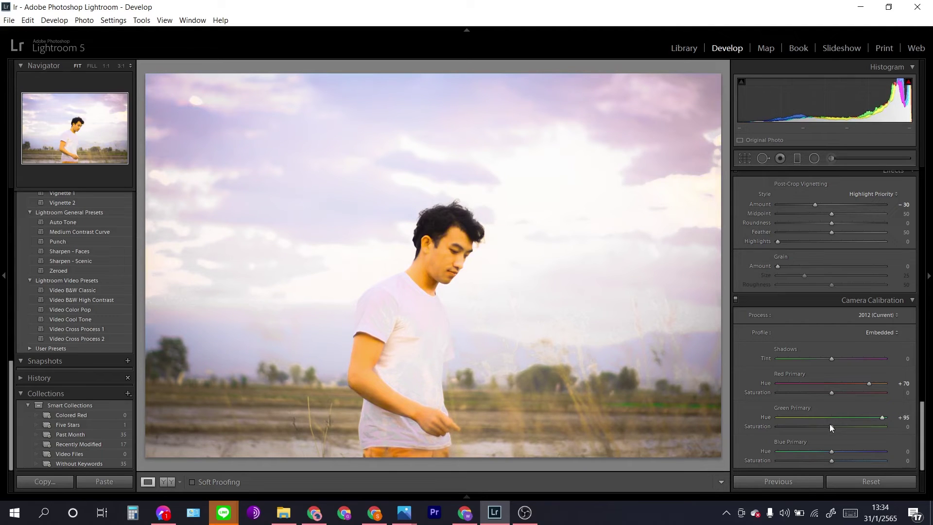
scroll(829, 424, "down", 2)
scroll(835, 450, "down", 5)
scroll(835, 450, "down", 5)
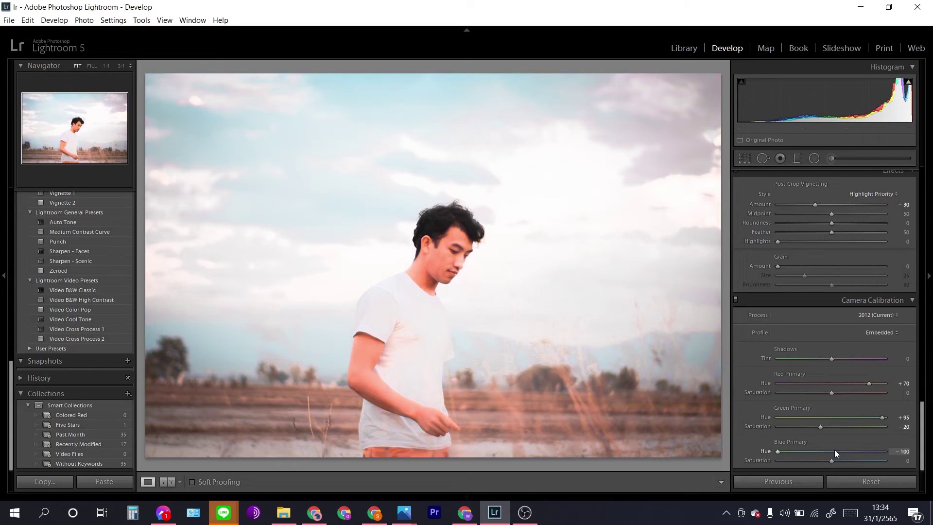
scroll(832, 461, "down", 2)
scroll(832, 462, "down", 1)
scroll(832, 461, "down", 7)
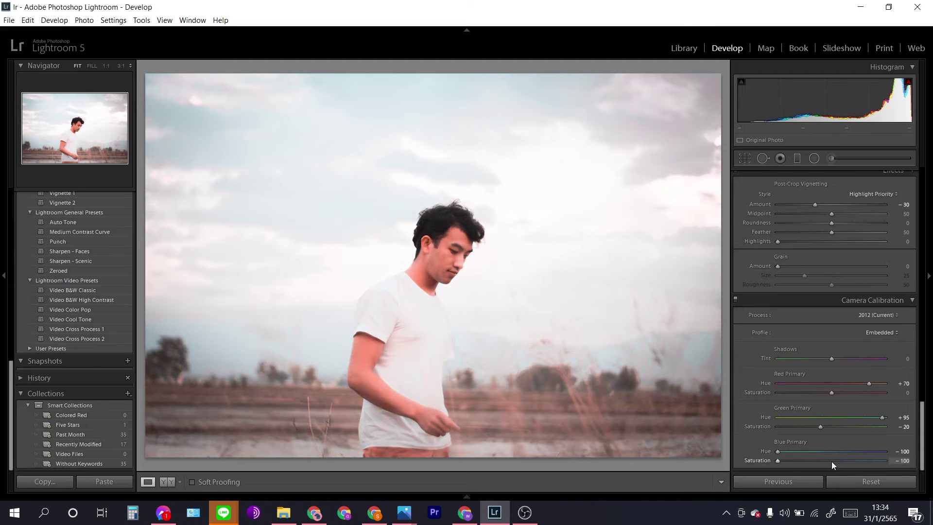
- Set the Blue Primary hue and saturation both to -100
left_click_drag(784, 458, 792, 456)
scroll(792, 461, "up", 4)
scroll(791, 460, "down", 2)
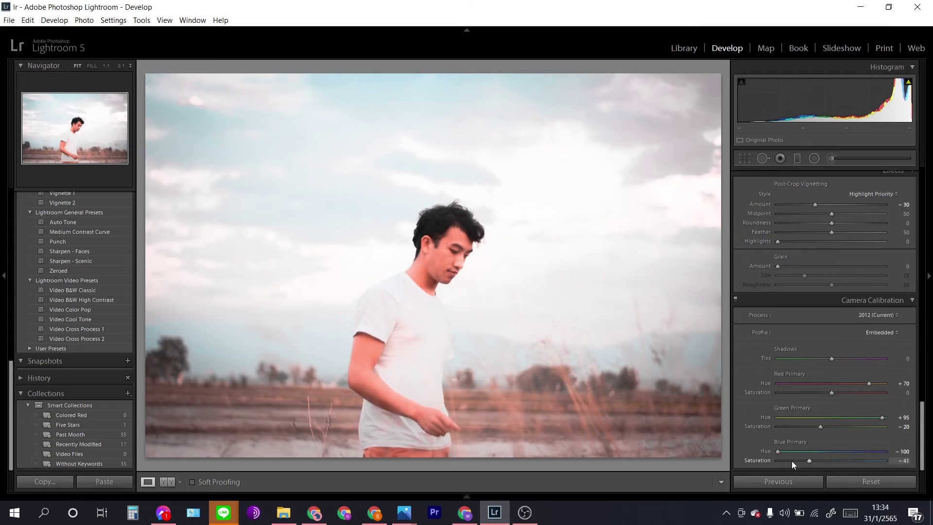
scroll(792, 461, "down", 5)
scroll(792, 460, "down", 5)
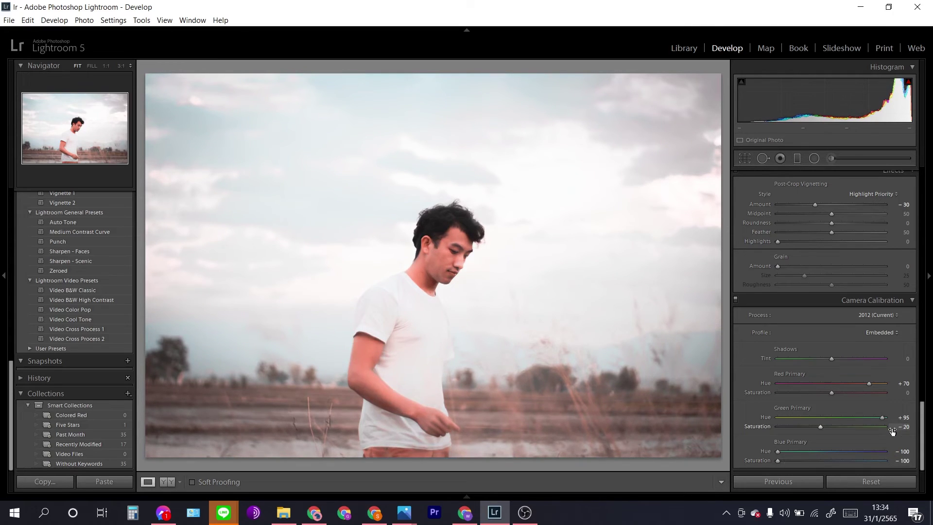
- Compare original and regraded photo in Before/After, zooming in on the man's face
left_click(167, 482)
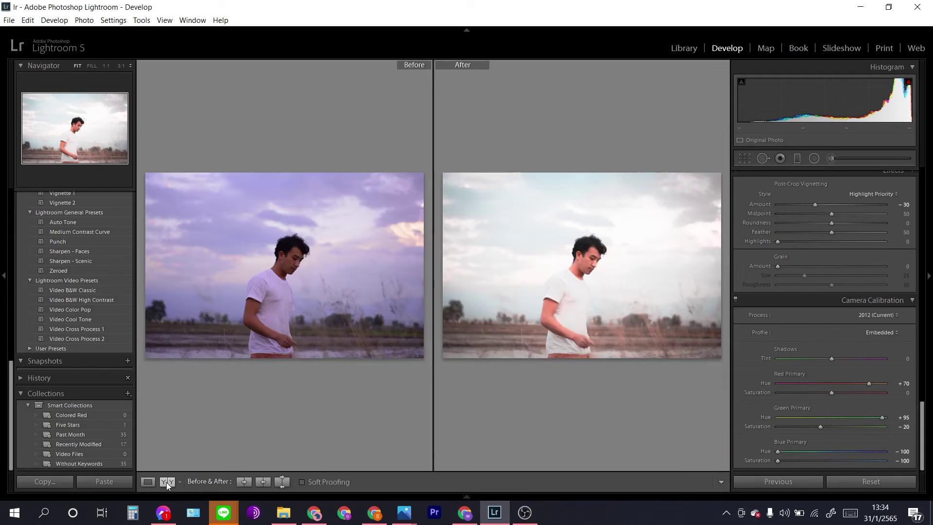
left_click(582, 267)
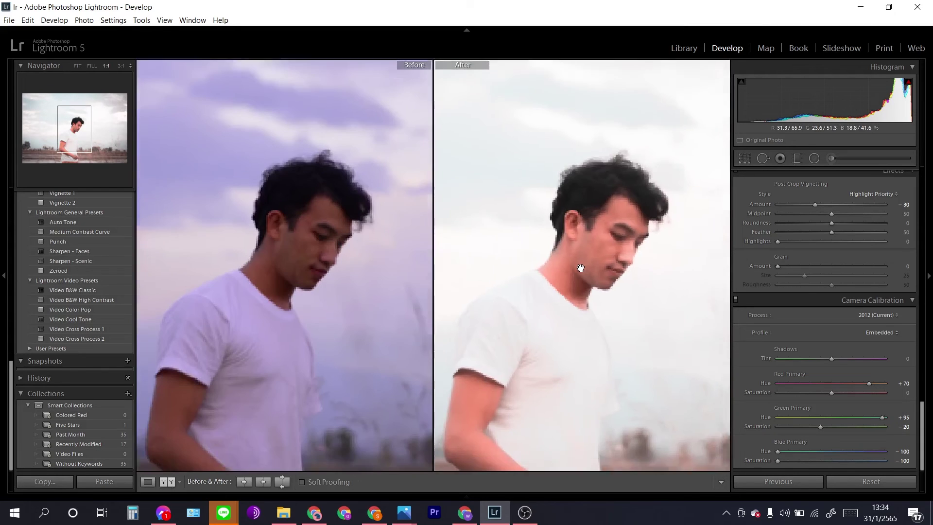
left_click(590, 265)
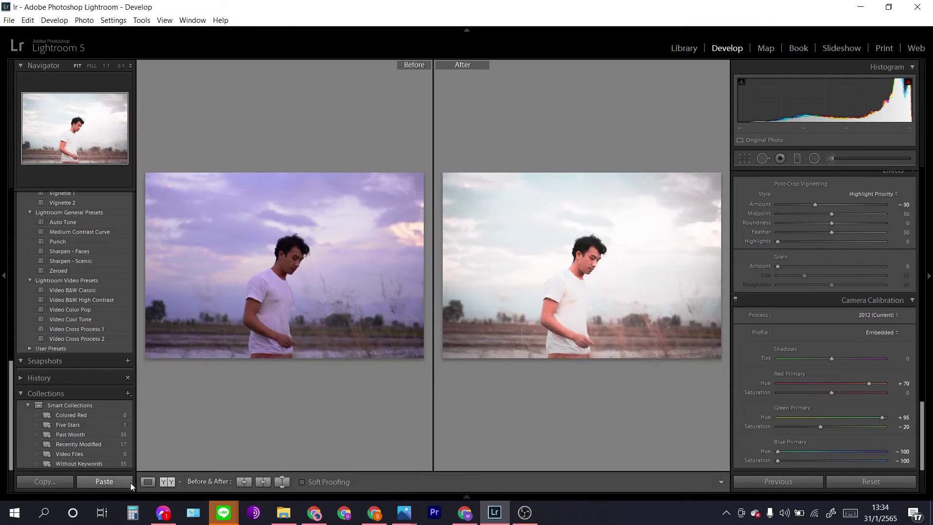
left_click(147, 481)
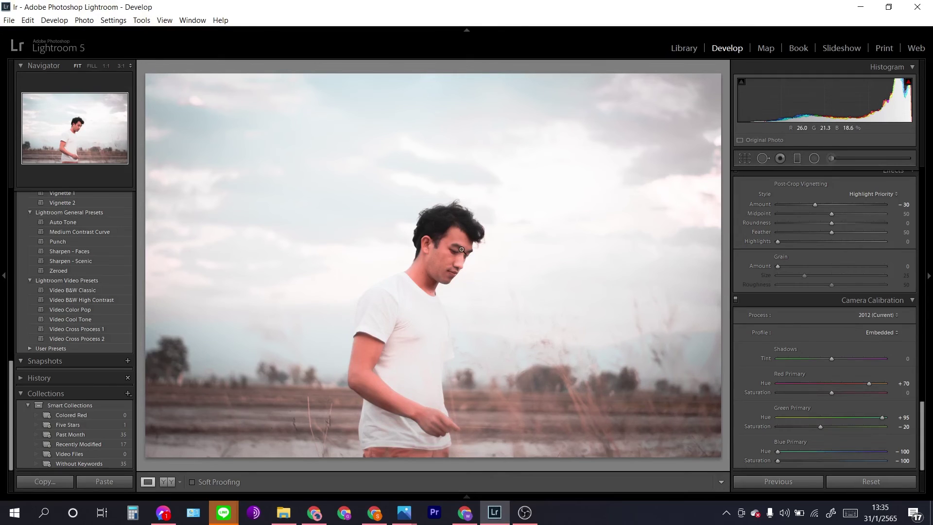
- Export the photo from the right-click Export dialog, then open 12.jpg from Untitled Export
right_click(471, 256)
mouse_move(536, 444)
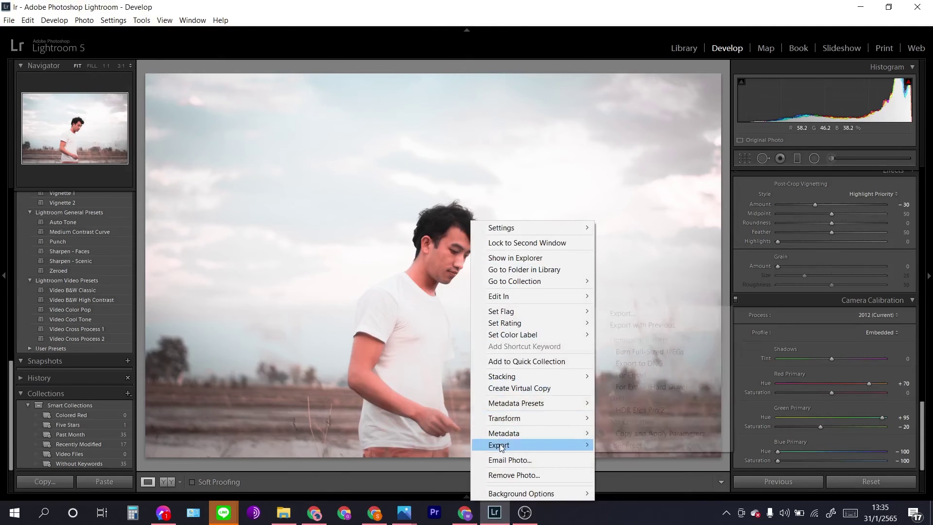
left_click(640, 316)
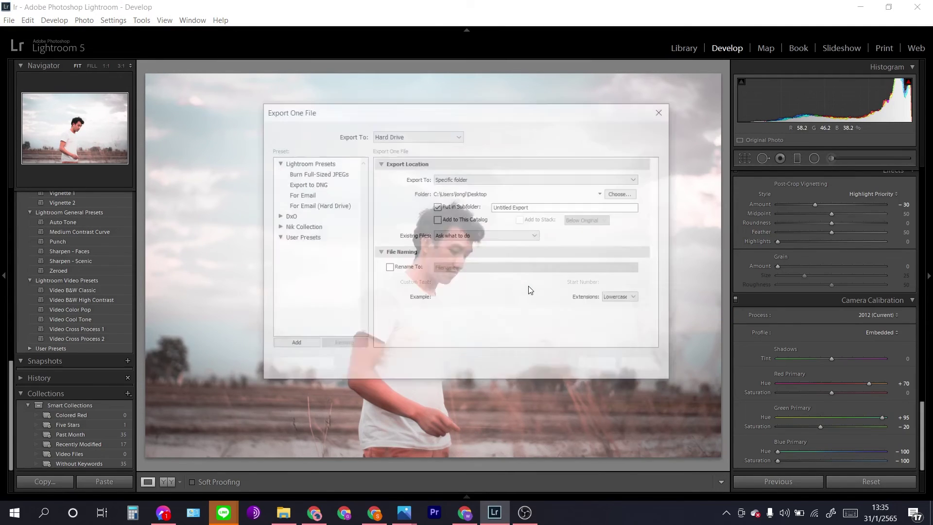
left_click(598, 368)
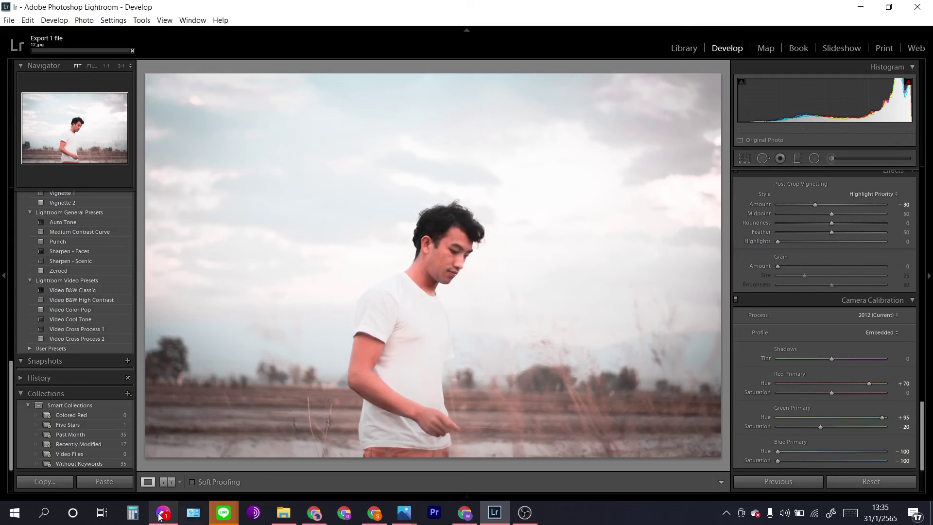
key("y")
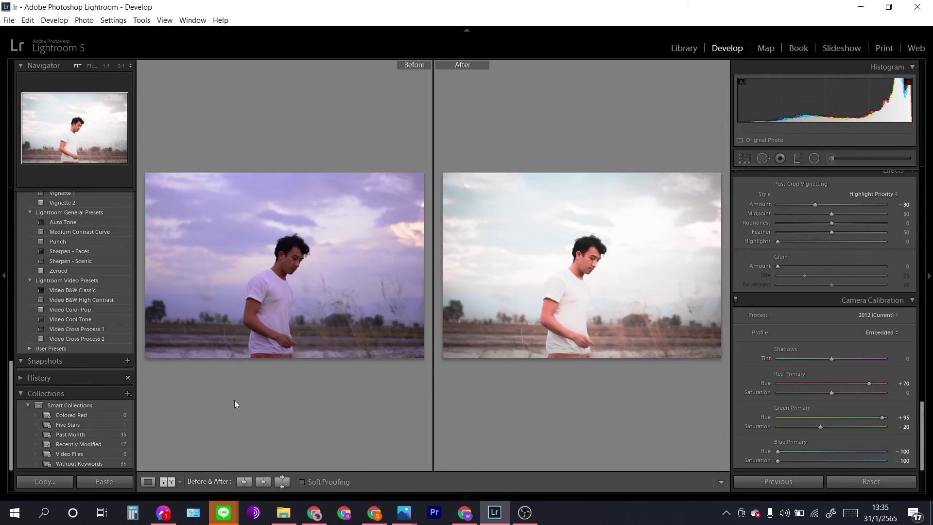
left_click(282, 517)
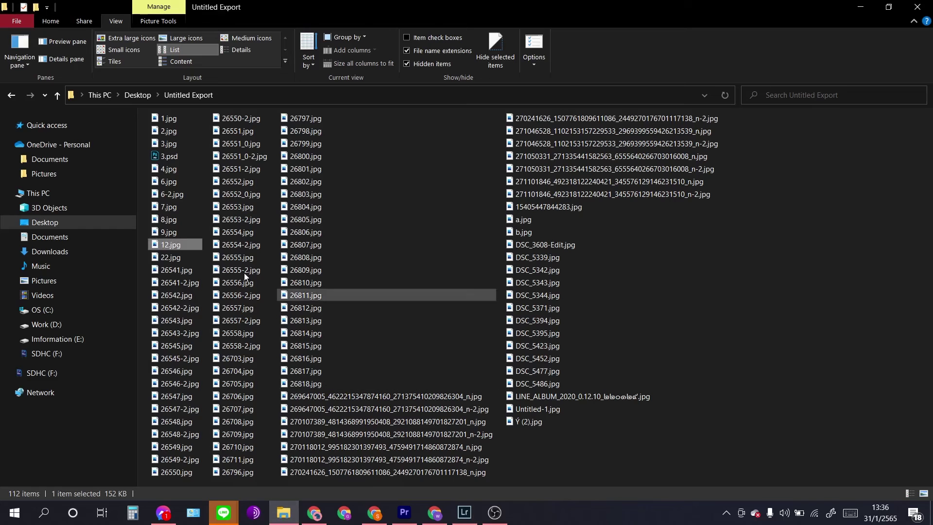
double_click(189, 246)
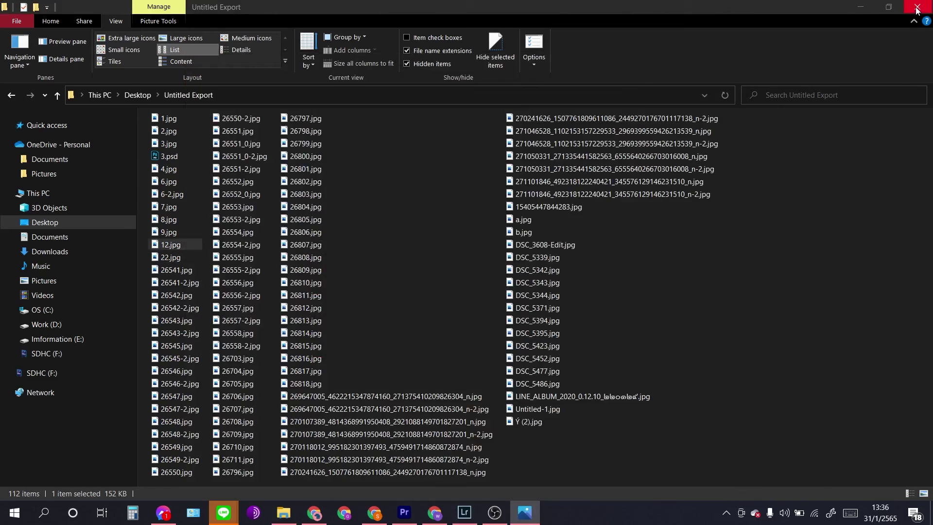
- Close File Explorer and size the Photos window beside Lightroom's Before/After view
left_click(917, 8)
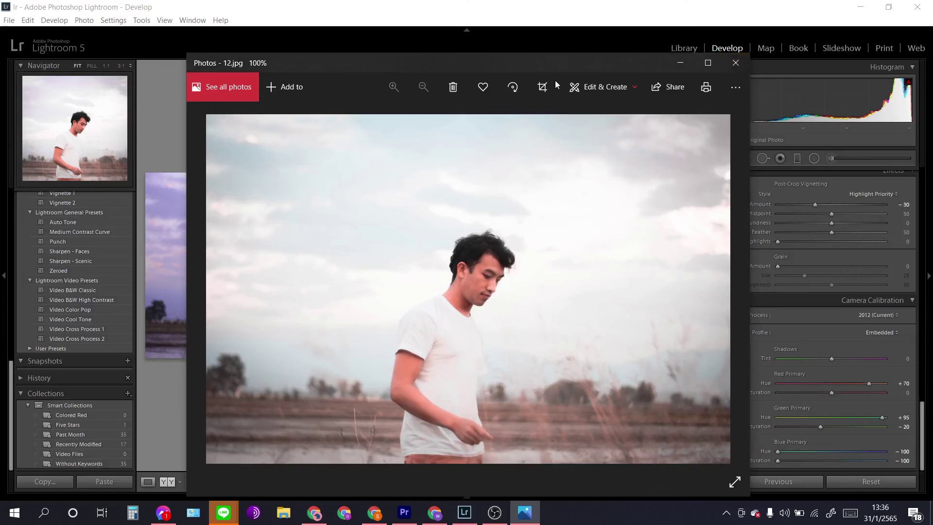
left_click_drag(636, 62, 575, 75)
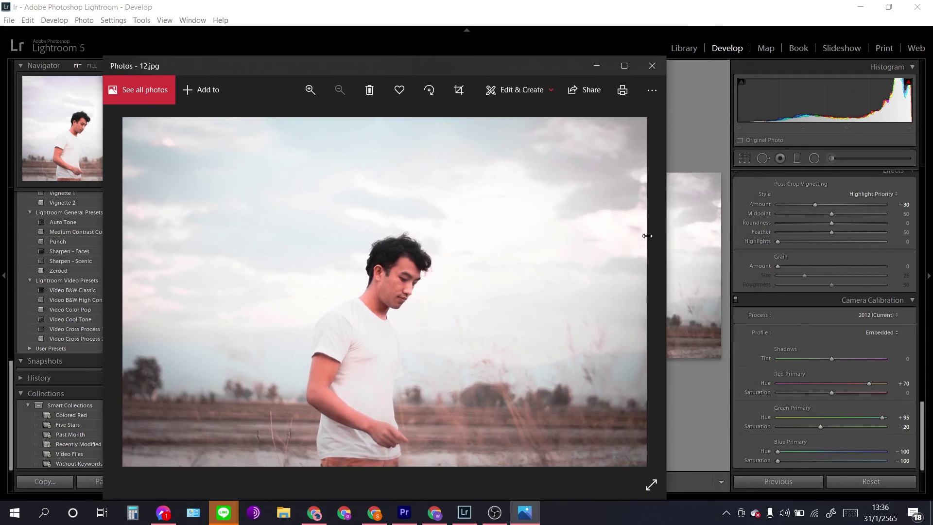
left_click_drag(664, 235, 378, 297)
mouse_move(308, 71)
left_mouse_down()
mouse_move(751, 72)
mouse_move(465, 74)
left_mouse_up()
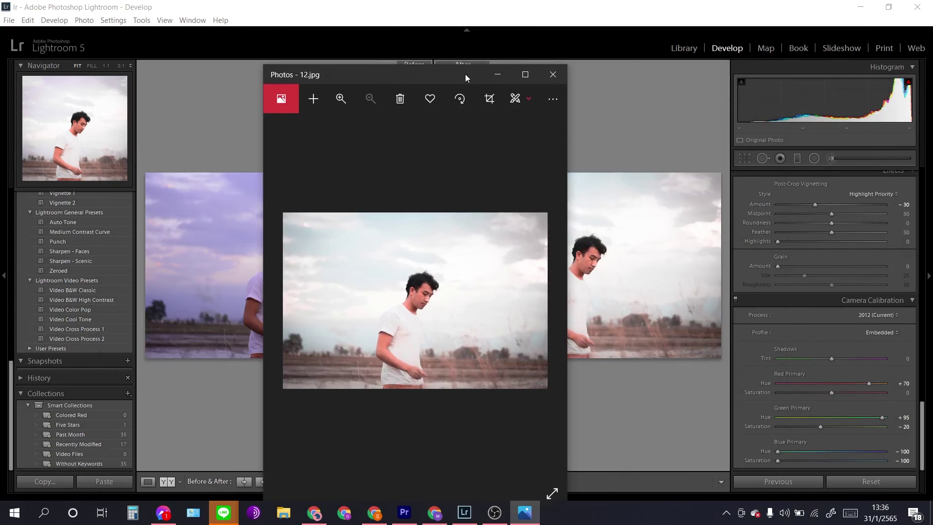
double_click(465, 73)
left_click_drag(529, 4, 319, 53)
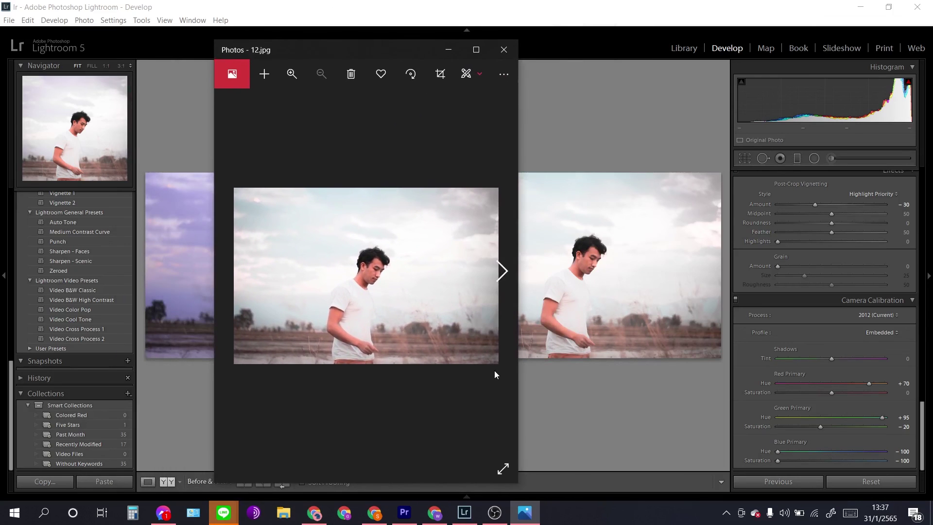
left_click_drag(340, 46, 376, 45)
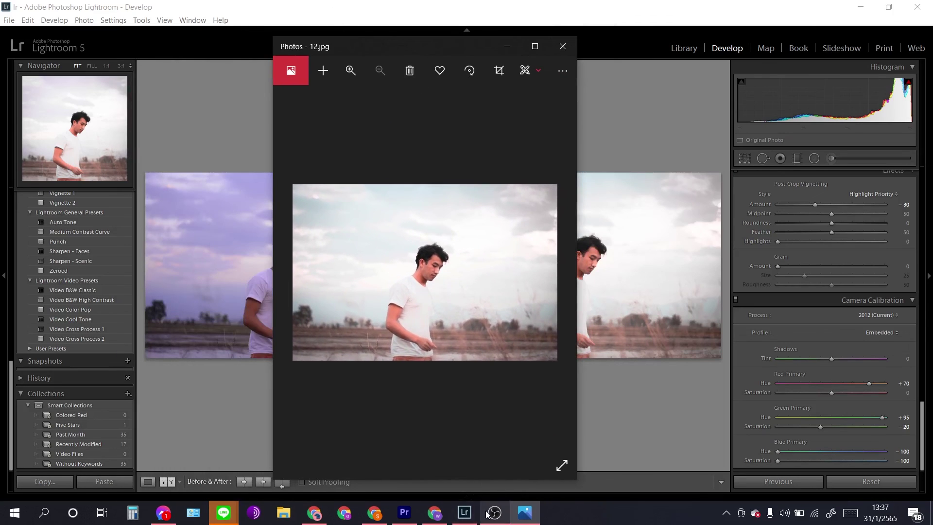